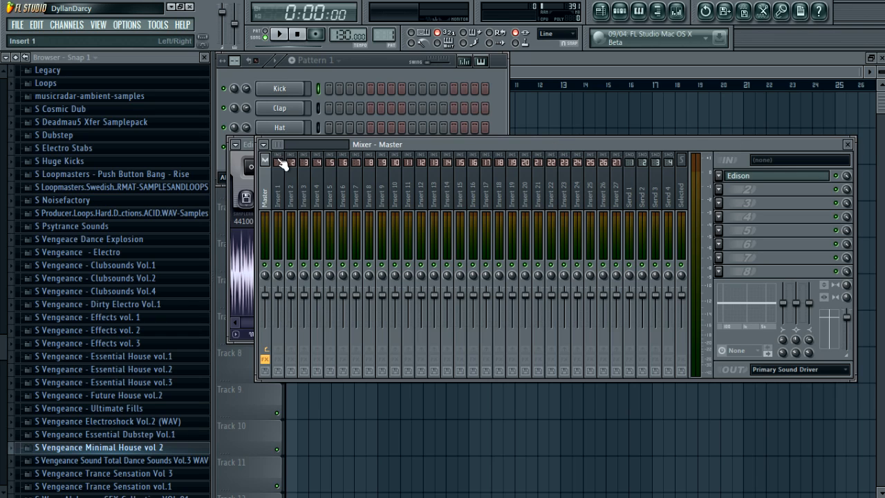
Bring Edison in front of the mixer and play the selected section of the Miami To Atlanta sample
left_click(233, 162)
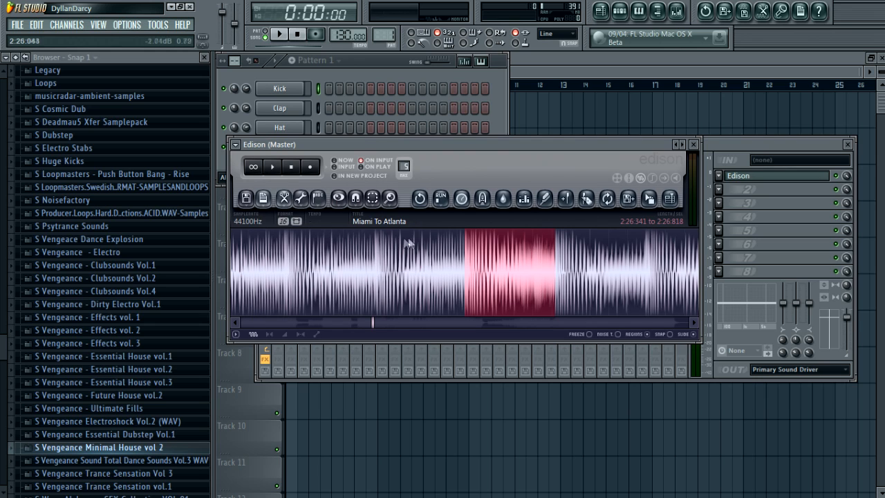
left_click(275, 170)
left_click(295, 170)
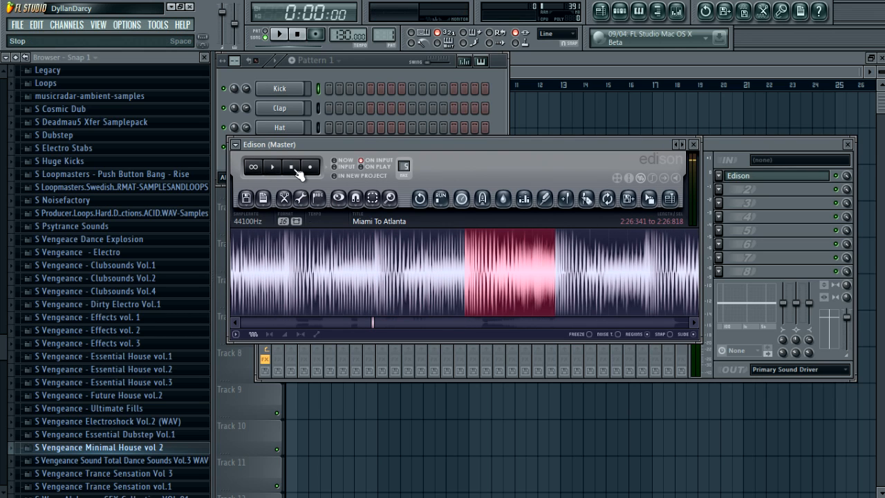
left_click_drag(364, 145, 399, 134)
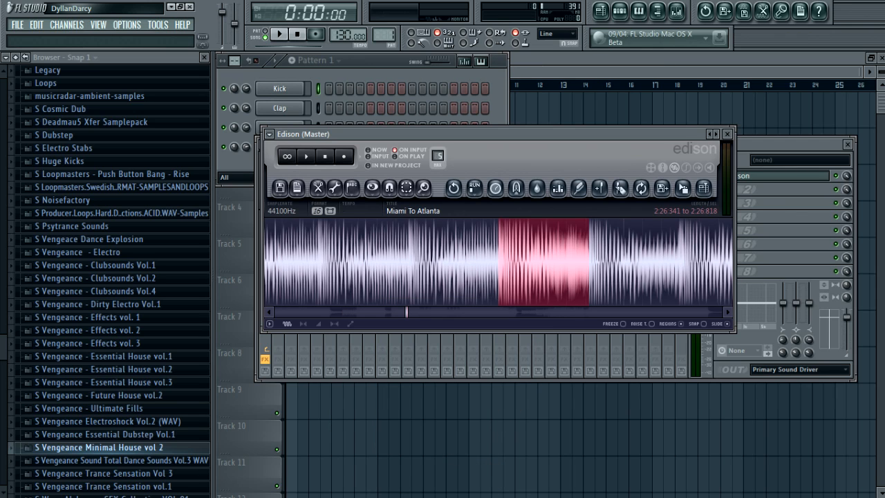
left_click_drag(429, 133, 430, 192)
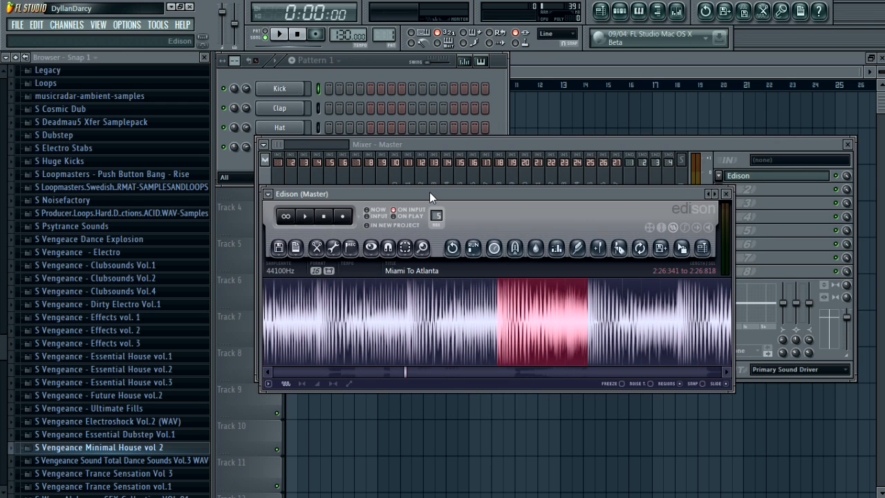
left_click(305, 217)
scroll(42, 228, "up", 5)
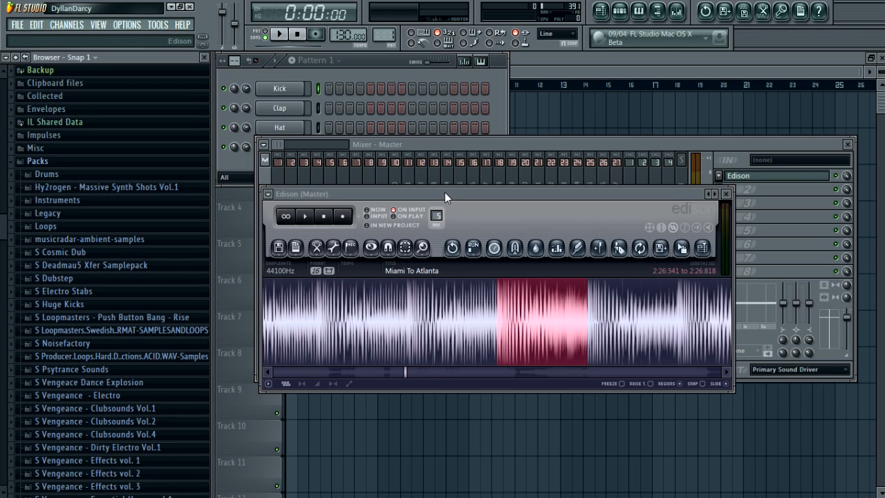
Close Edison and clear it from the Master track's first effect slot, leaving the mixer below the channel rack
left_click(728, 195)
left_click(718, 176)
mouse_move(733, 174)
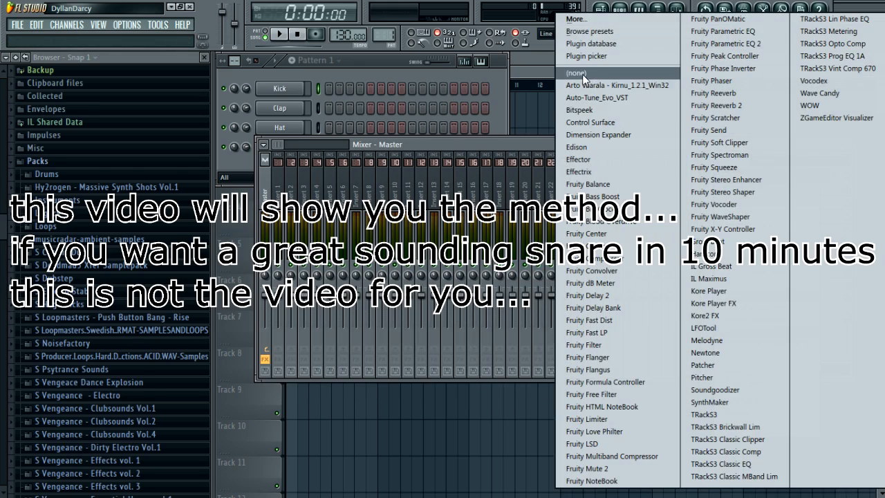
left_click(582, 74)
left_click_drag(546, 142, 506, 196)
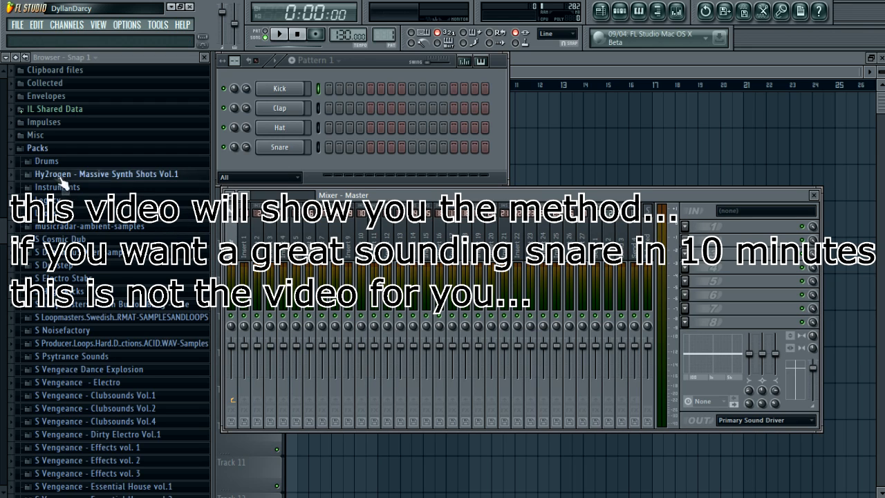
Open the Snares folder in the Drums pack and audition the 808 Snare, 909 Rim, 909 Snare and 707 Snare samples
left_click(51, 169)
left_click(72, 255)
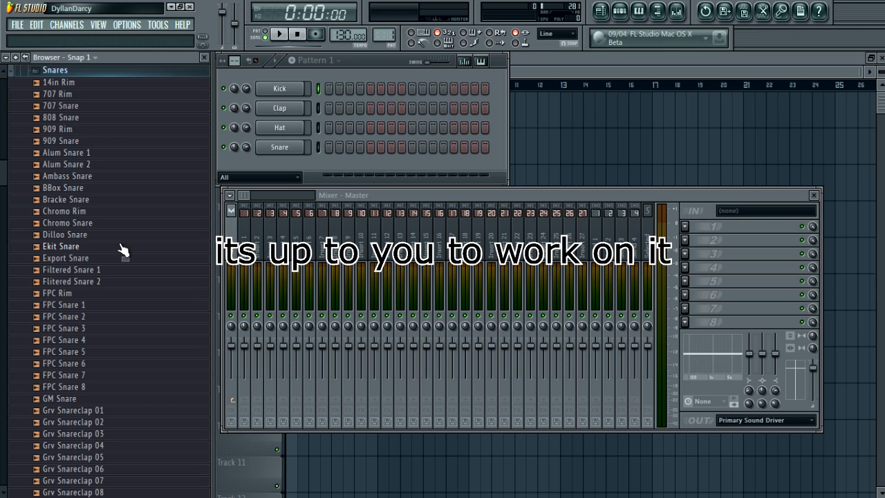
scroll(117, 253, "up", 4)
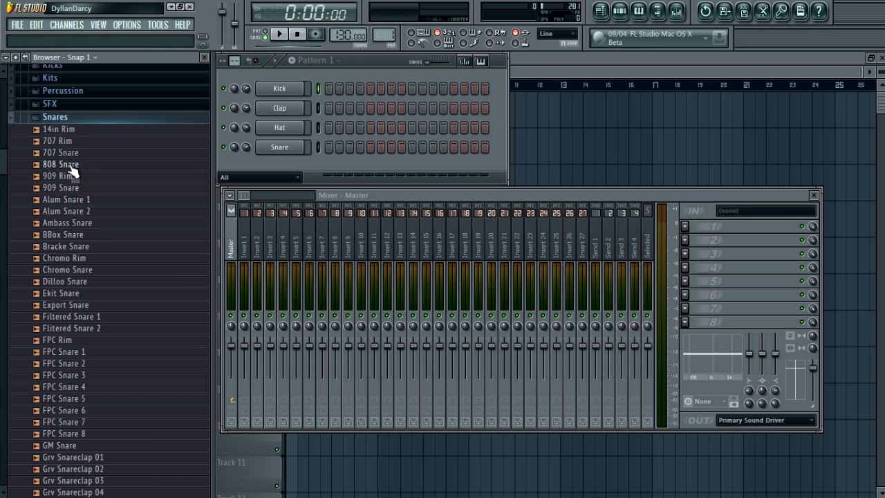
left_click(70, 166)
left_click(60, 176)
left_click(64, 187)
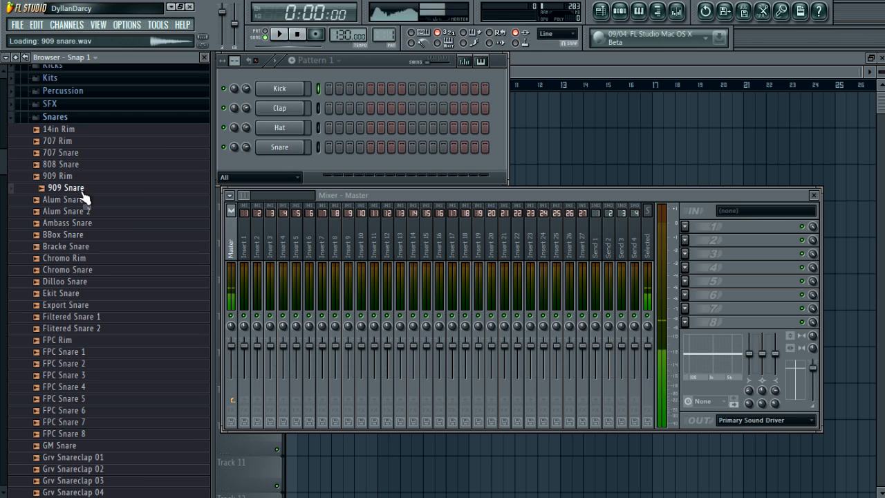
left_click(69, 153)
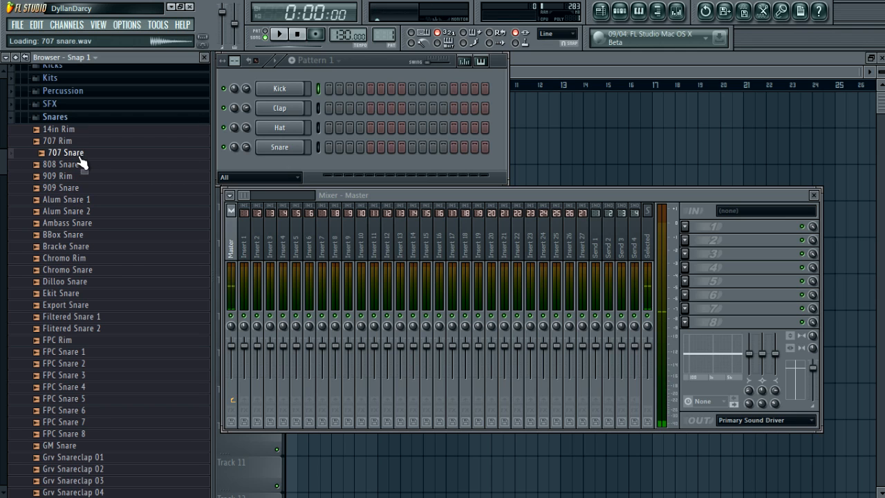
left_click(64, 188)
Load the 909 Snare sample into the Snare channel and preview its waveform in the channel settings
scroll(69, 207, "up", 2)
left_click_drag(69, 235, 285, 150)
left_click(285, 150)
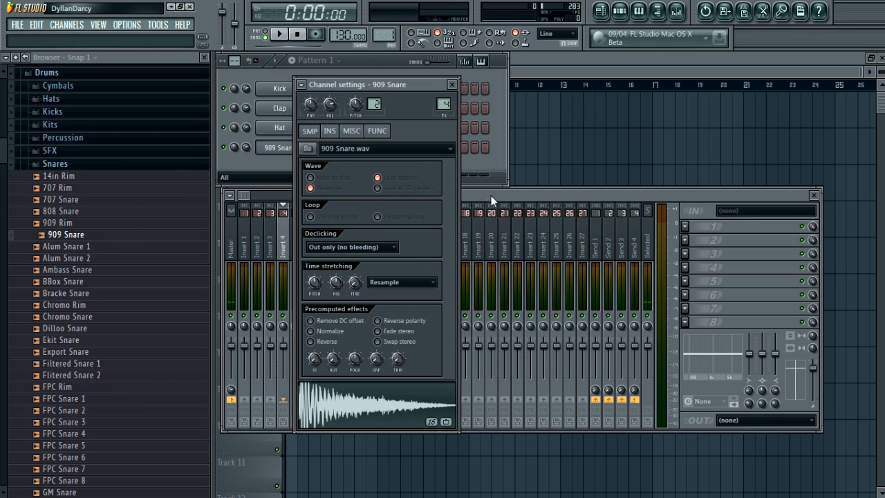
left_click_drag(506, 194, 522, 169)
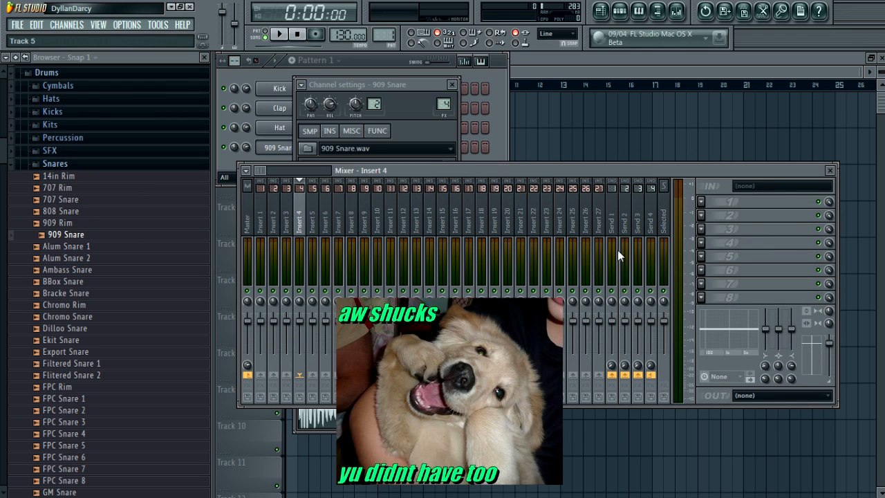
left_click(350, 420)
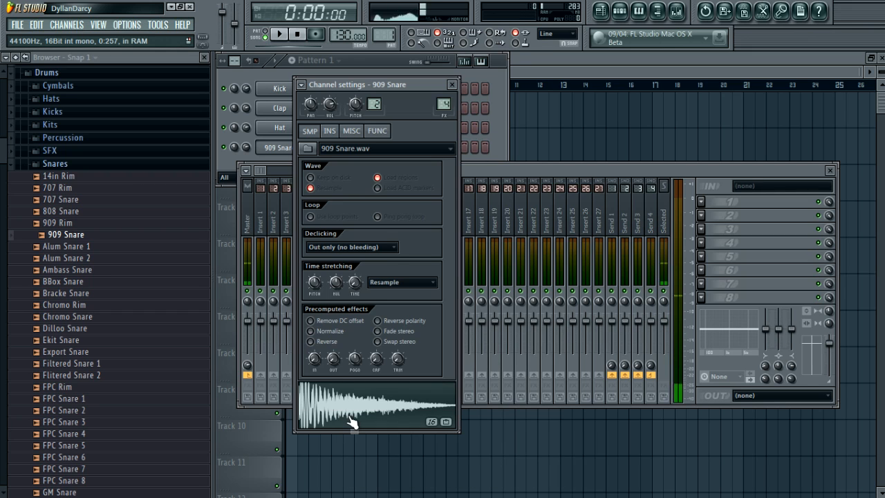
Place a 909 Snare hit on the first step of Pattern 1 and play the pattern back briefly
left_click(499, 156)
left_click(335, 150)
key("space")
left_click(546, 171)
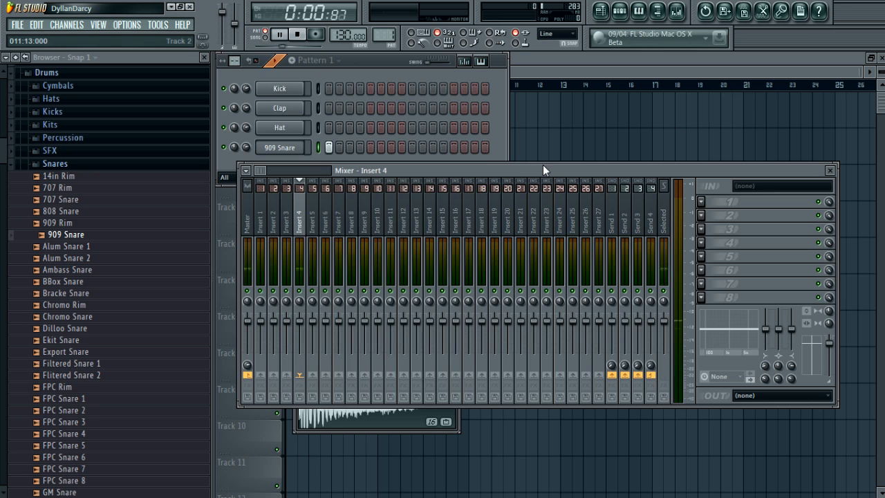
left_click(297, 34)
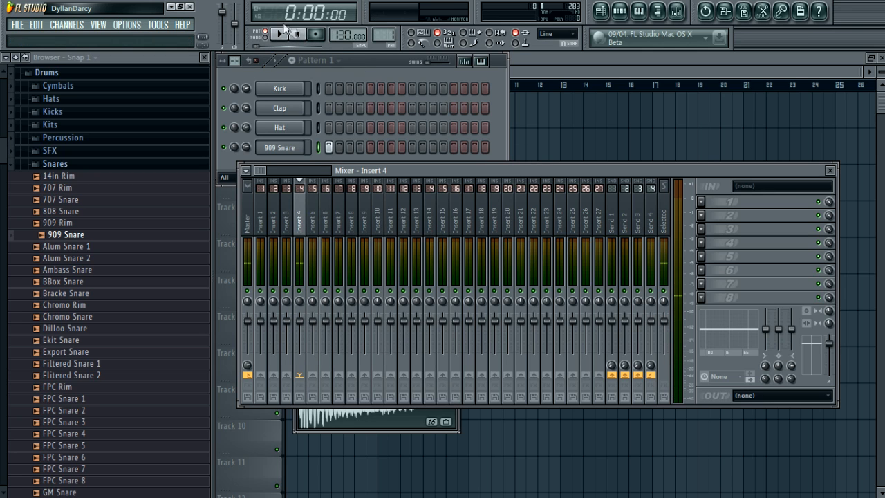
Add Fruity Reeverb 2 to the first effect slot of Insert 4 and load its Large Hall preset
left_click(701, 202)
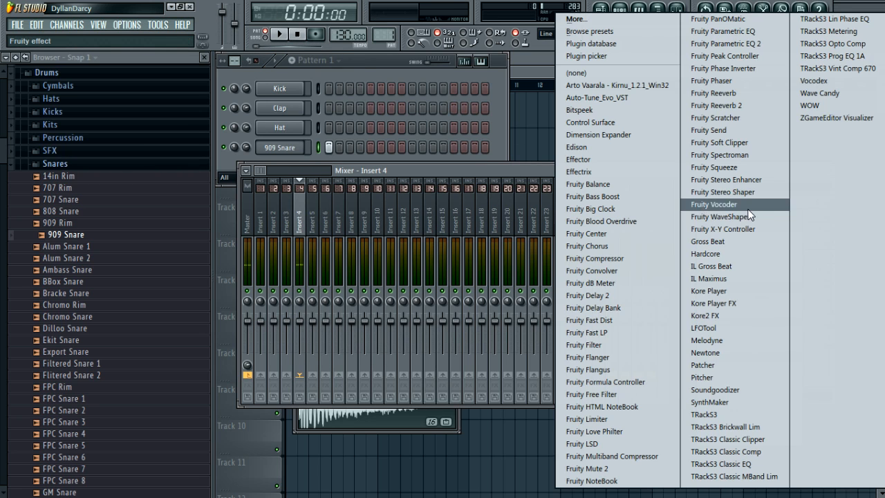
left_click(729, 105)
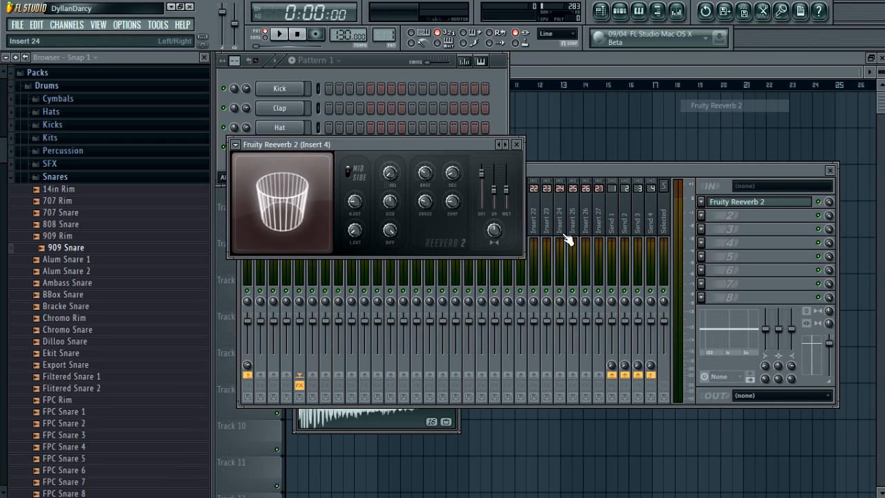
left_click(236, 144)
mouse_move(263, 179)
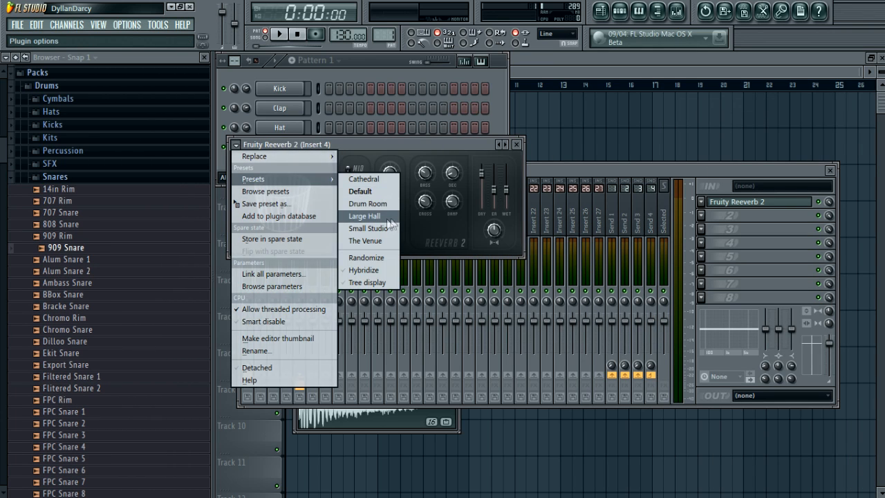
left_click(366, 215)
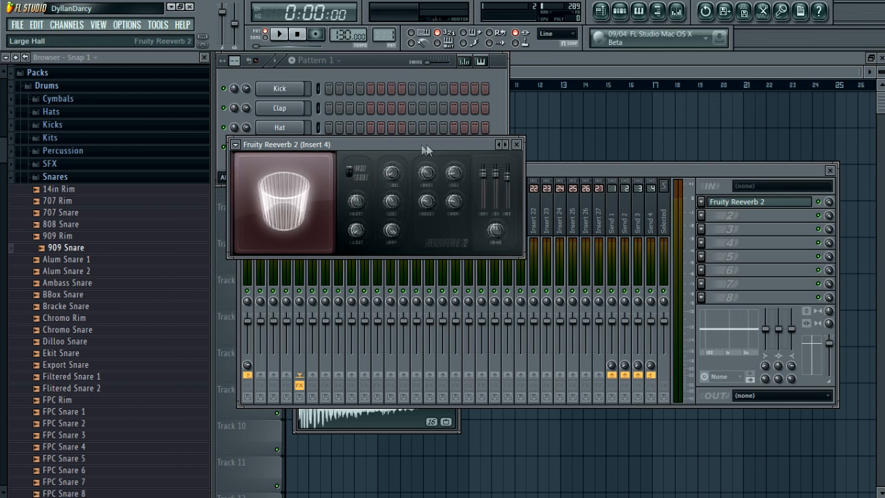
left_click_drag(421, 150, 652, 183)
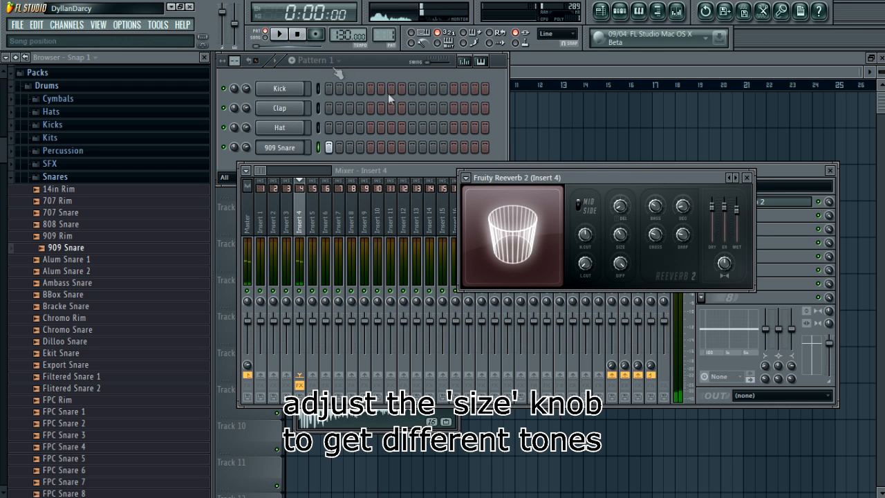
left_click_drag(580, 182, 505, 170)
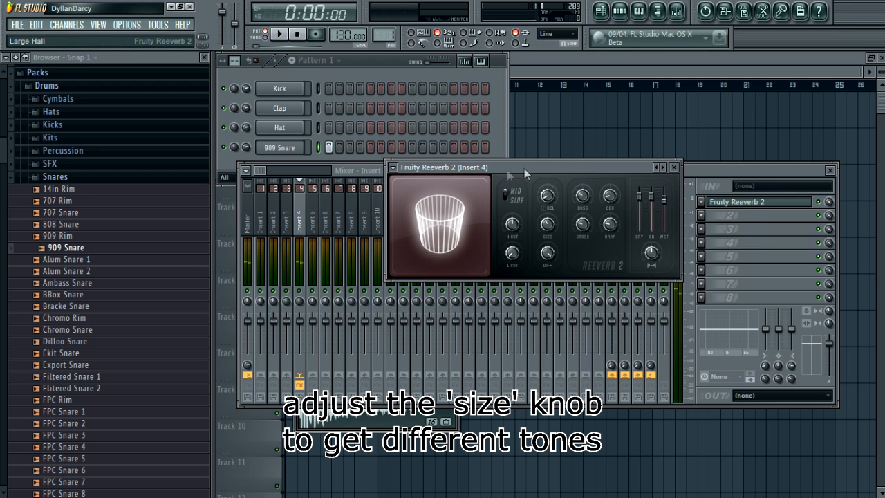
Set the reverb's wet level to 105% and play the pattern to hear the result
left_click_drag(665, 200, 664, 194)
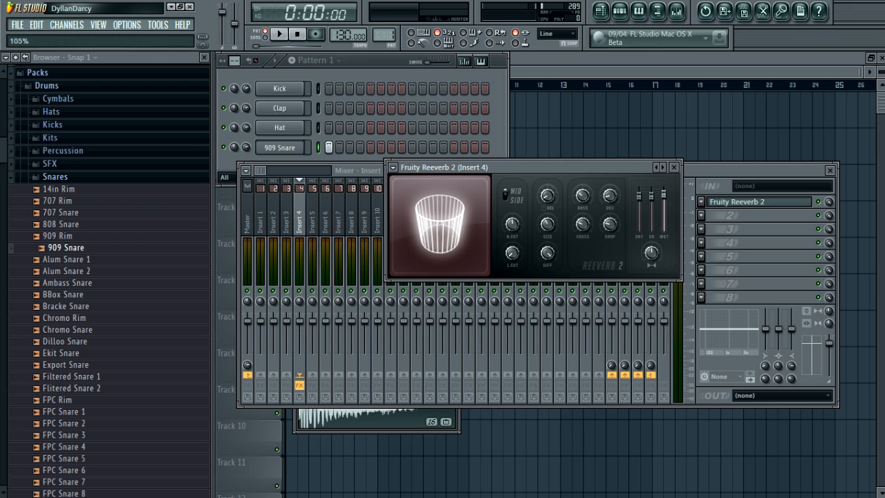
left_click(281, 35)
left_click(298, 35)
left_click(280, 35)
left_click(299, 36)
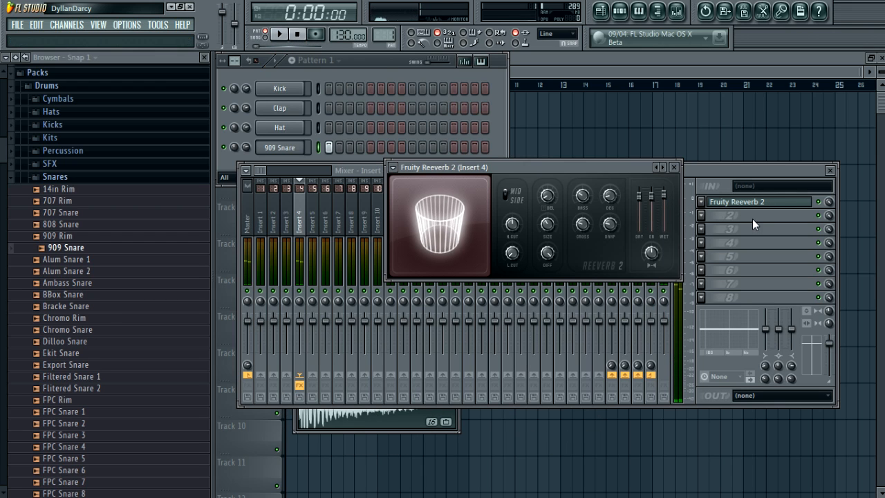
Bring the mixer forward and replay the snare pattern to judge its sound with the reverb
left_click(726, 178)
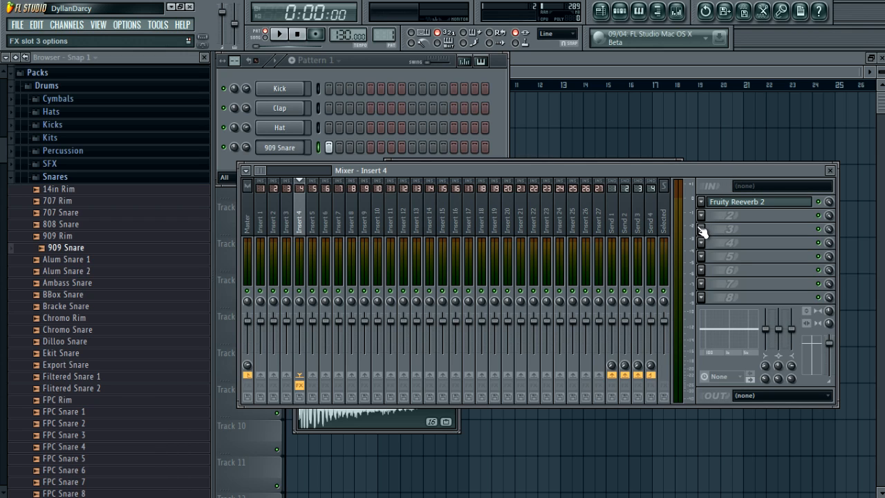
left_click(282, 36)
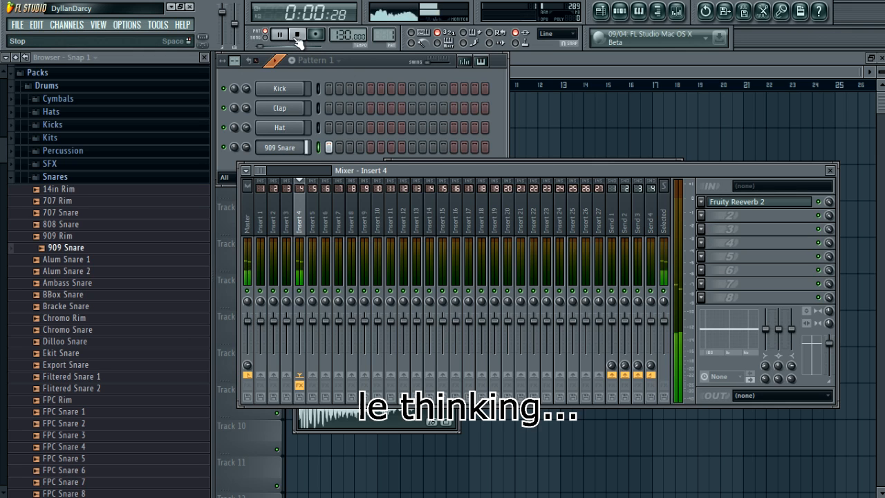
left_click(298, 37)
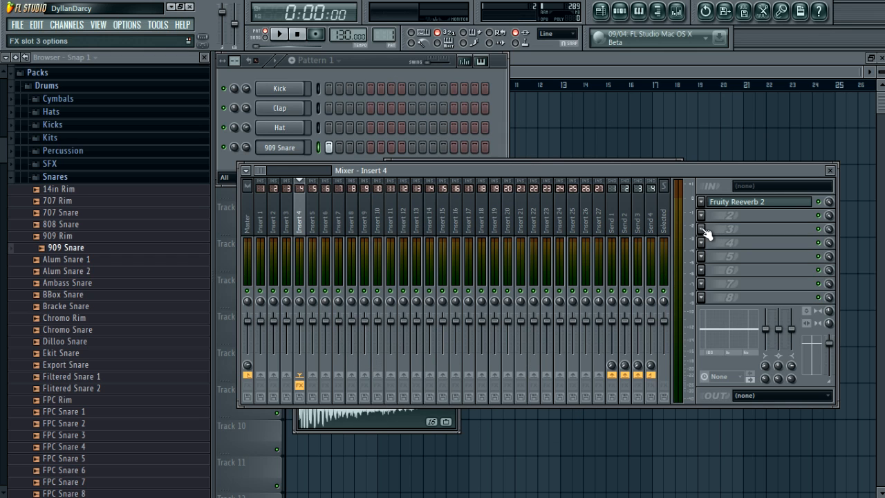
left_click_drag(670, 172, 674, 167)
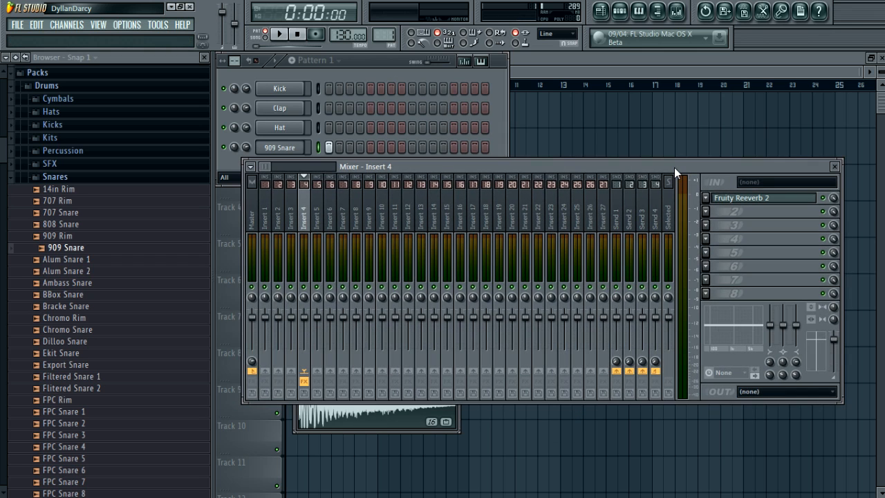
left_click(706, 212)
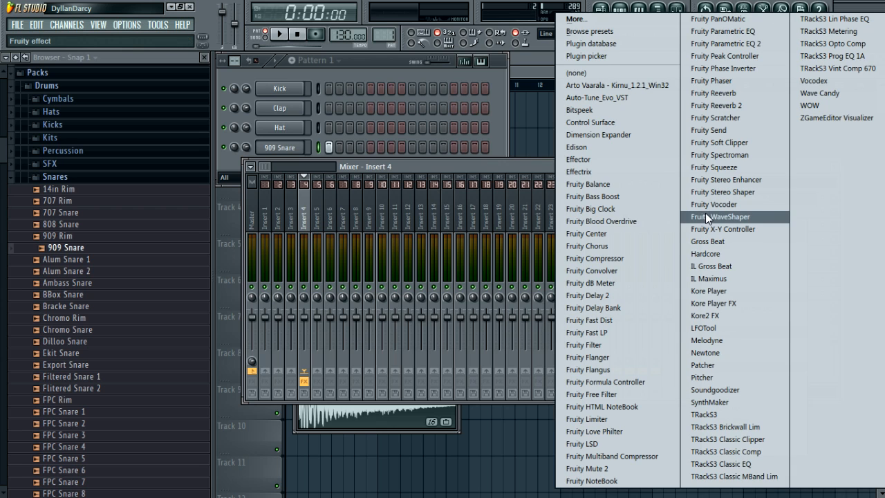
left_click(513, 158)
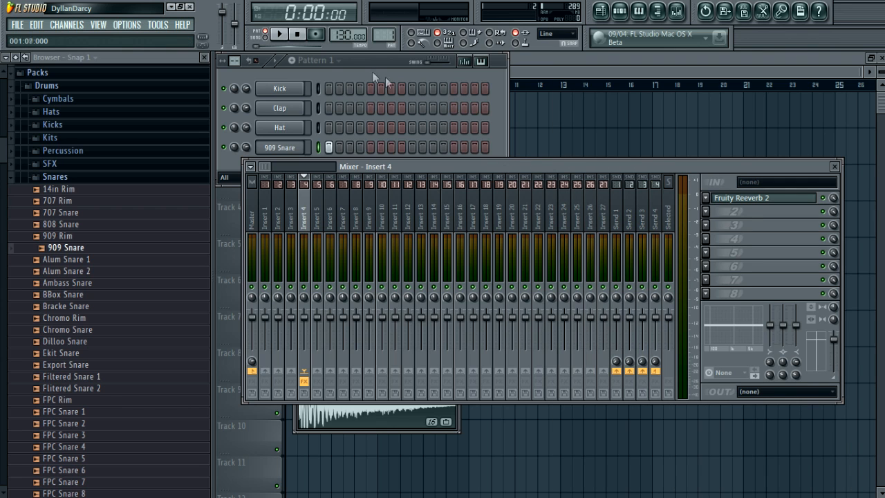
left_click(281, 35)
left_click(298, 38)
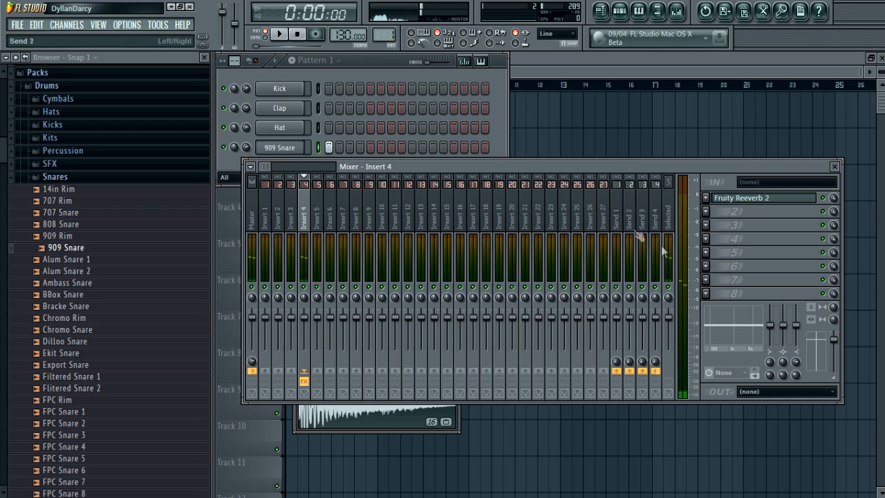
Add Fruity Limiter to the second effect slot of Insert 4, after the reverb
left_click(707, 213)
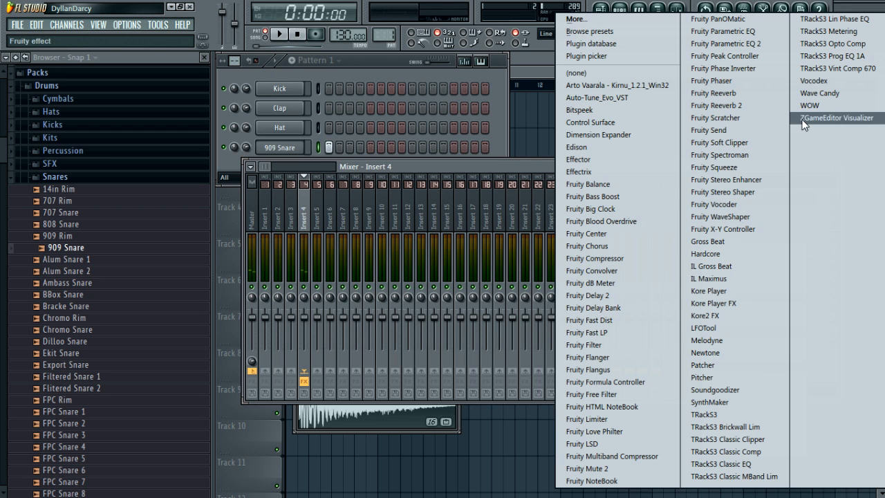
left_click(608, 419)
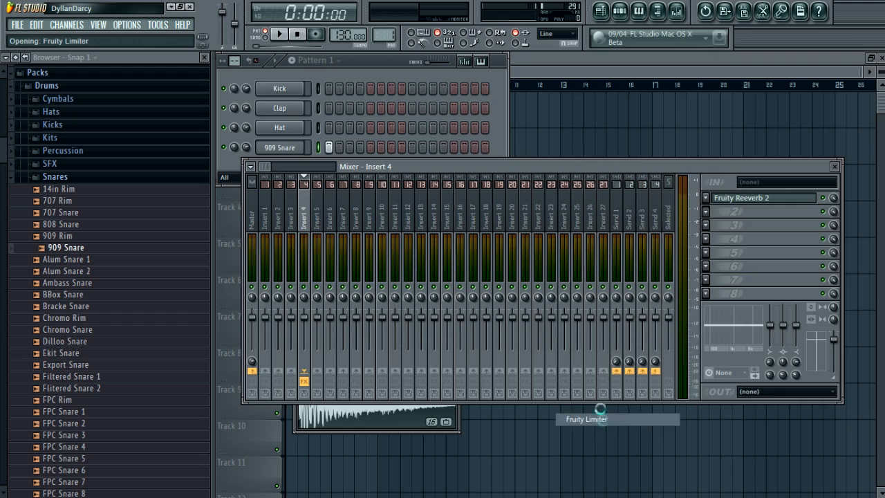
left_click_drag(501, 175, 587, 181)
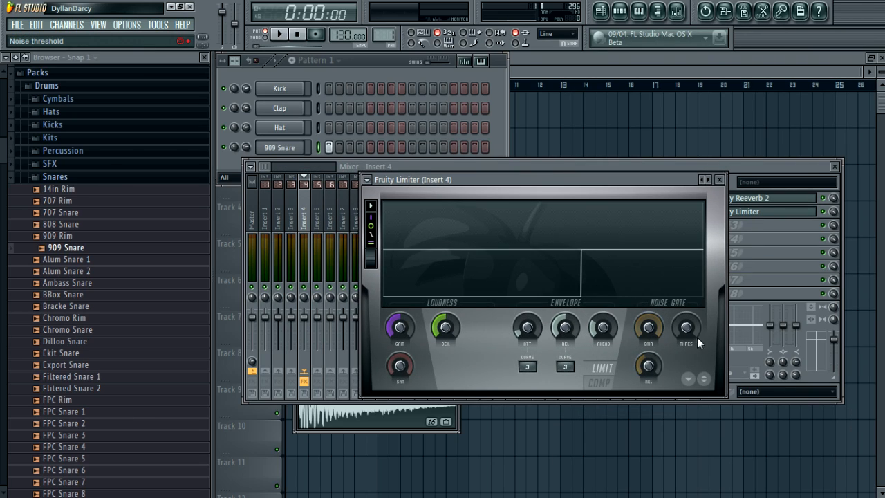
Raise the noise gate threshold slightly in Fruity Limiter and play the snare pattern with the limiter window moved clear
left_click_drag(686, 327, 686, 321)
key("space")
left_click_drag(401, 156, 405, 159)
left_click(416, 150)
left_click_drag(581, 181, 565, 178)
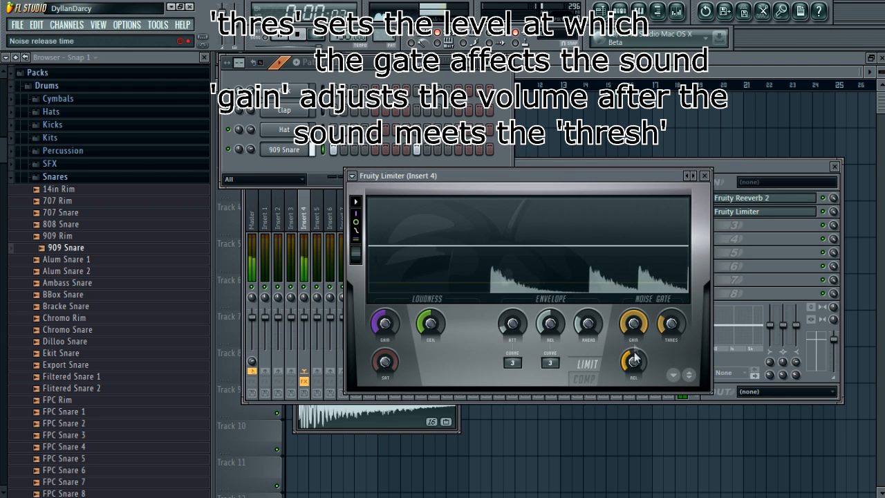
Turn the noise gate gain fully down and fine-tune the gate's threshold and release while auditioning the snare pattern
left_click_drag(631, 328, 631, 388)
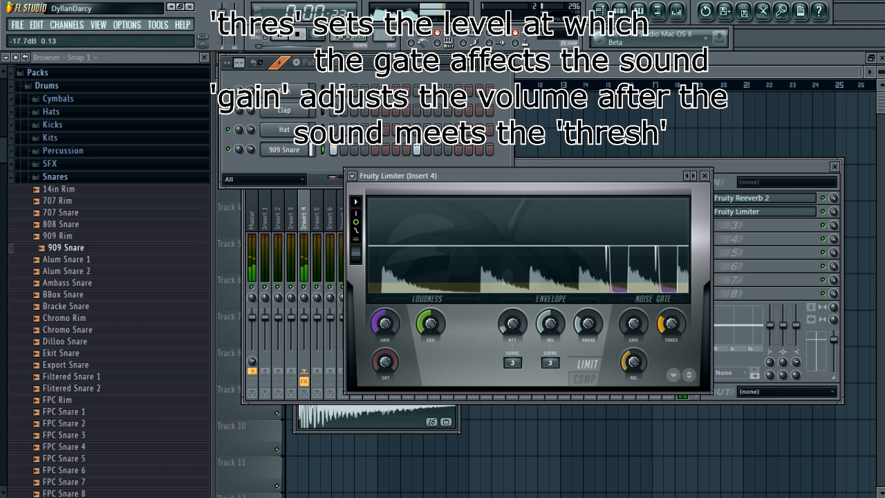
left_click_drag(676, 327, 668, 321)
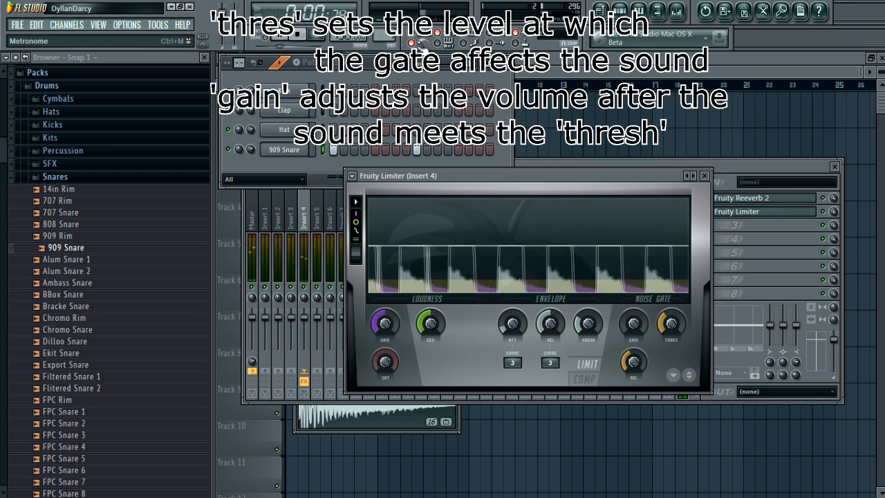
left_click(297, 35)
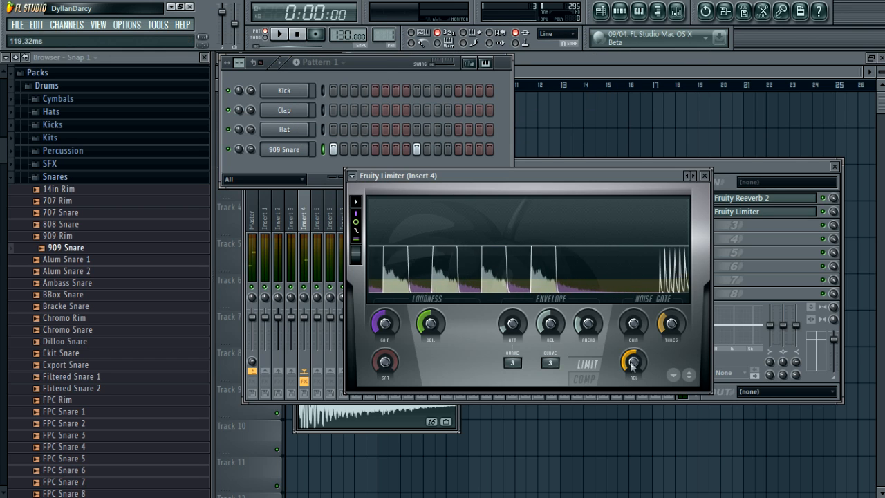
left_click(281, 38)
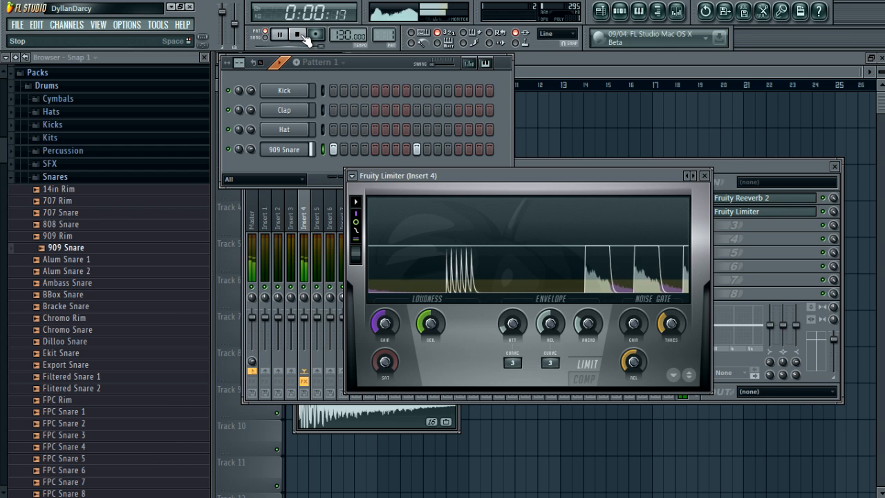
left_click(298, 34)
Add Kore2 FX to the third effect slot of Insert 4, after Fruity Limiter
left_click(749, 166)
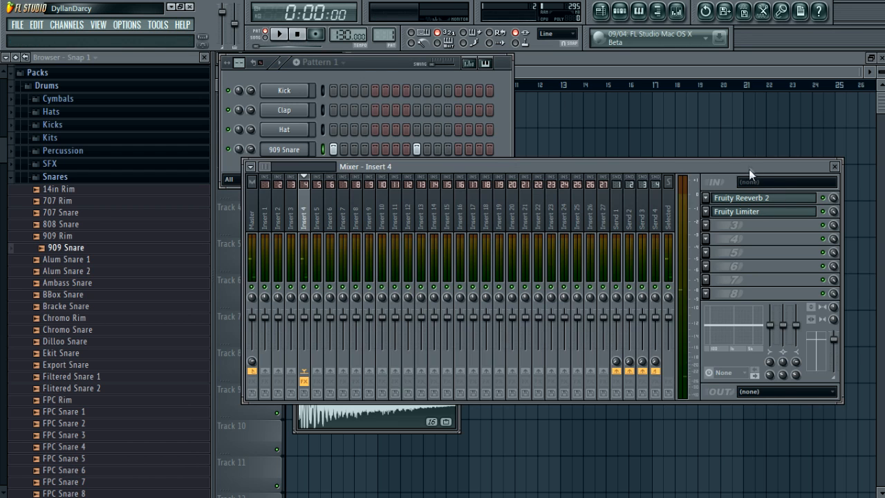
left_click(706, 226)
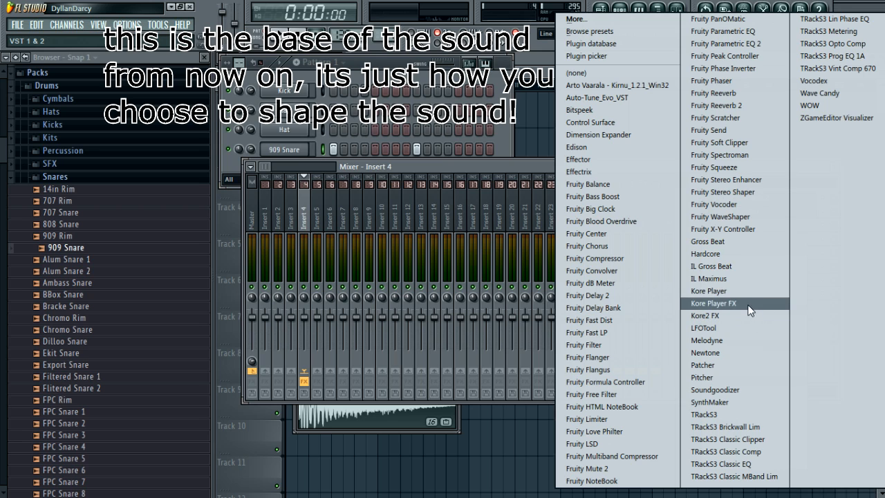
left_click(446, 165)
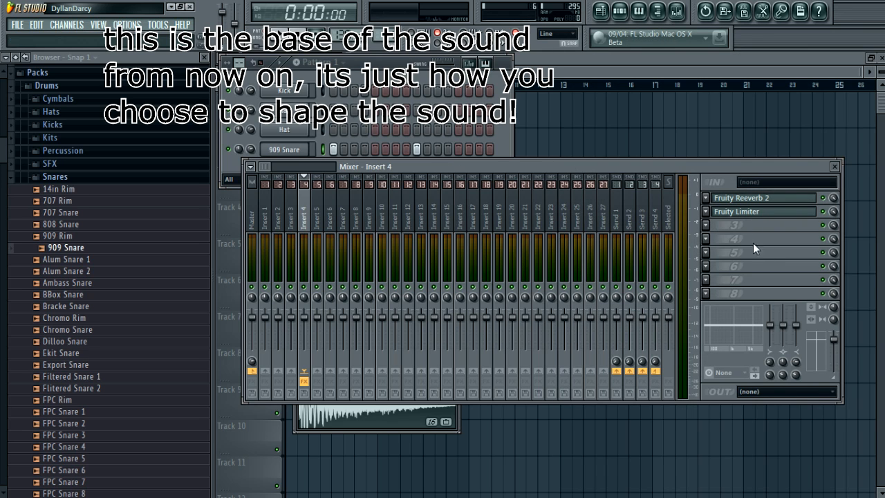
left_click(706, 226)
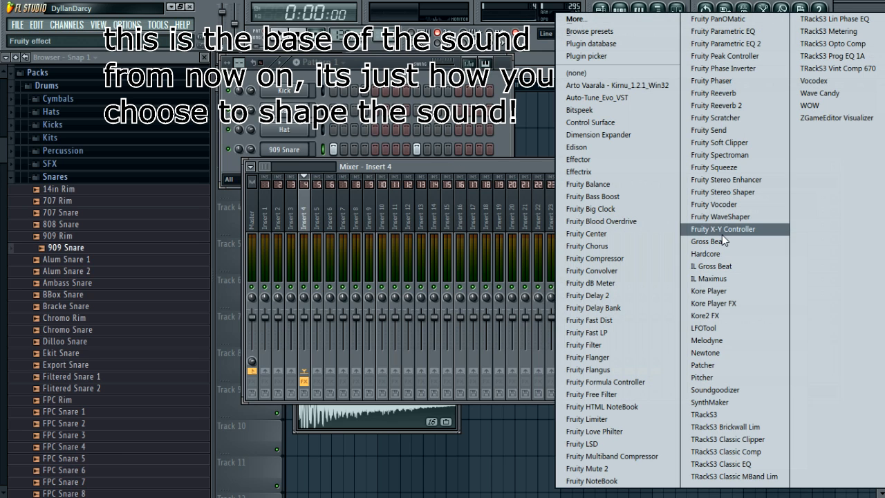
left_click(722, 315)
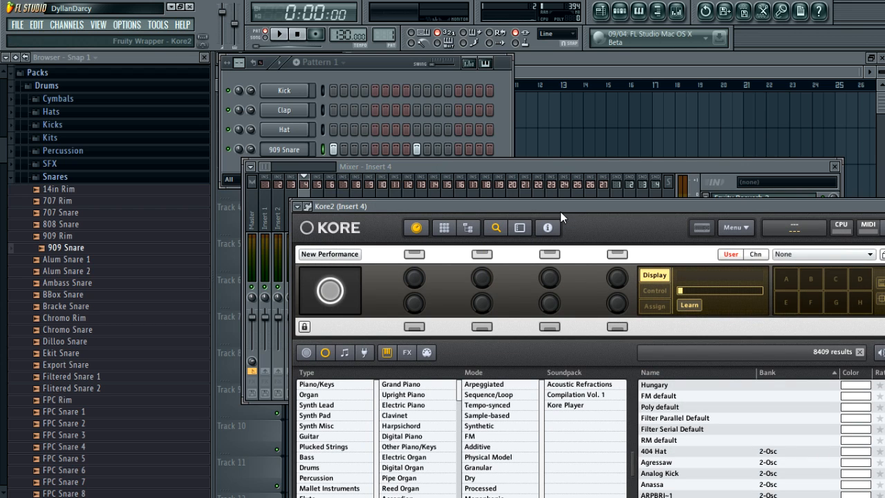
Show Kore2's sound matrix and insert the internal Distortion effect in the Input channel's first slot
left_click_drag(559, 212, 504, 99)
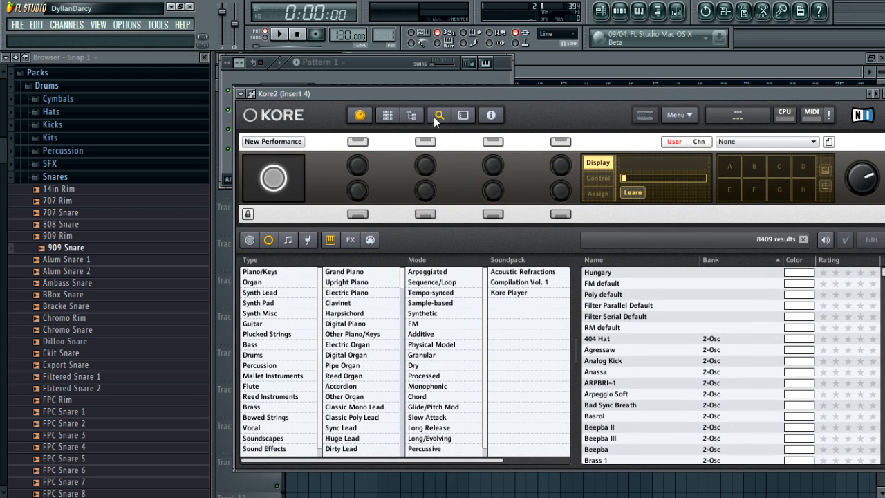
left_click(388, 116)
left_click(291, 262)
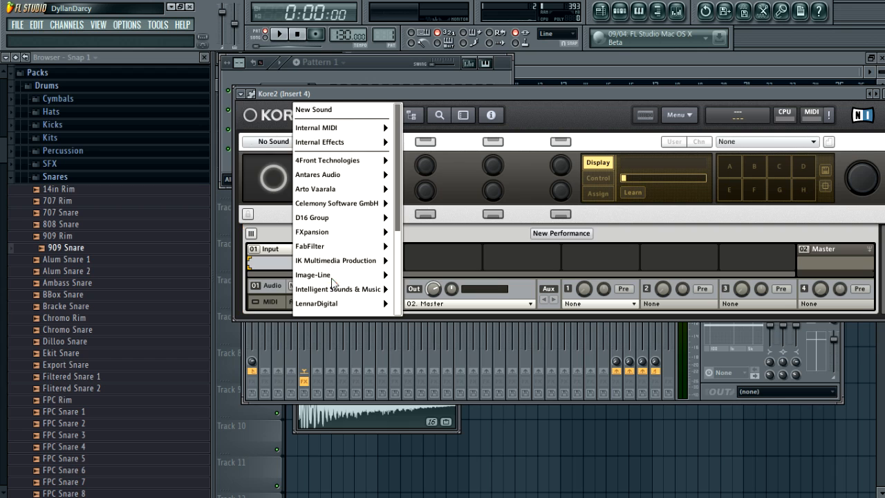
mouse_move(357, 144)
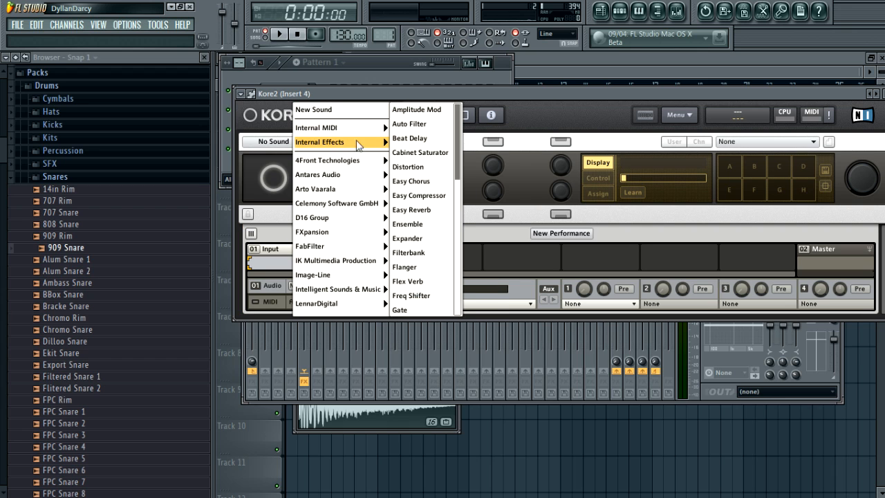
left_click(430, 167)
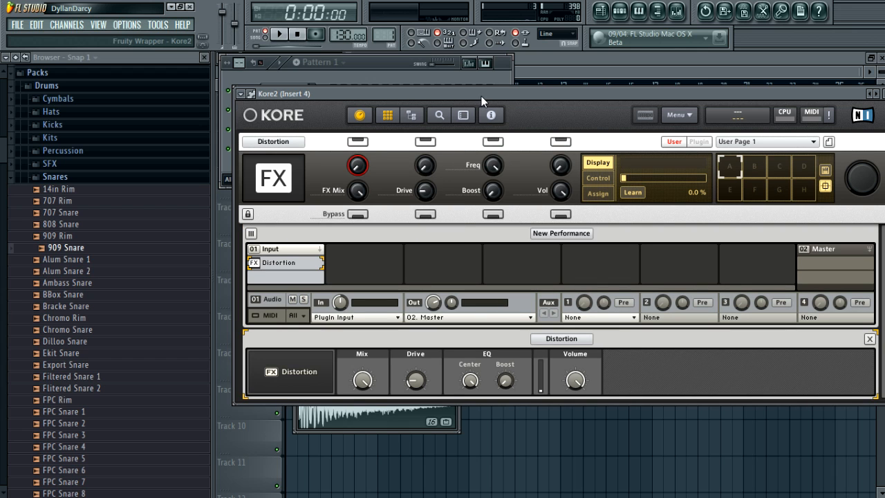
mouse_move(480, 94)
left_mouse_down()
mouse_move(498, 112)
mouse_move(480, 101)
left_mouse_up()
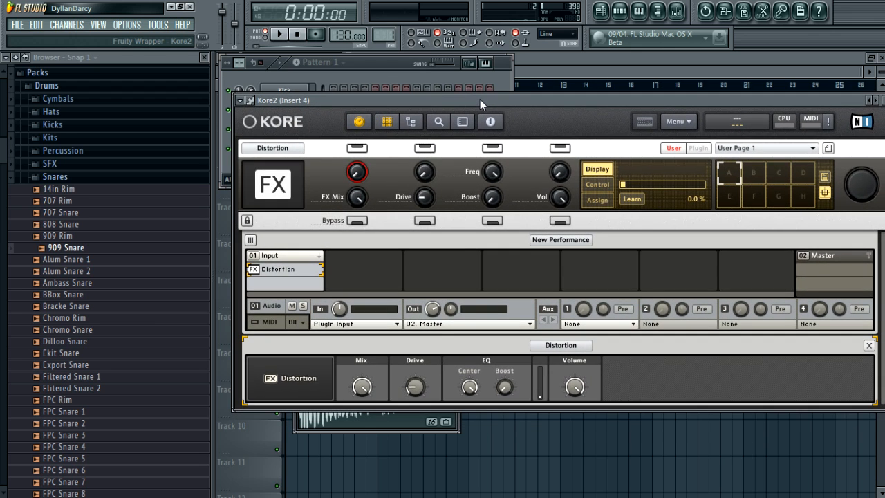
Set the Distortion drive to 13.0 dB while auditioning the snare pattern
left_click_drag(422, 385, 415, 382)
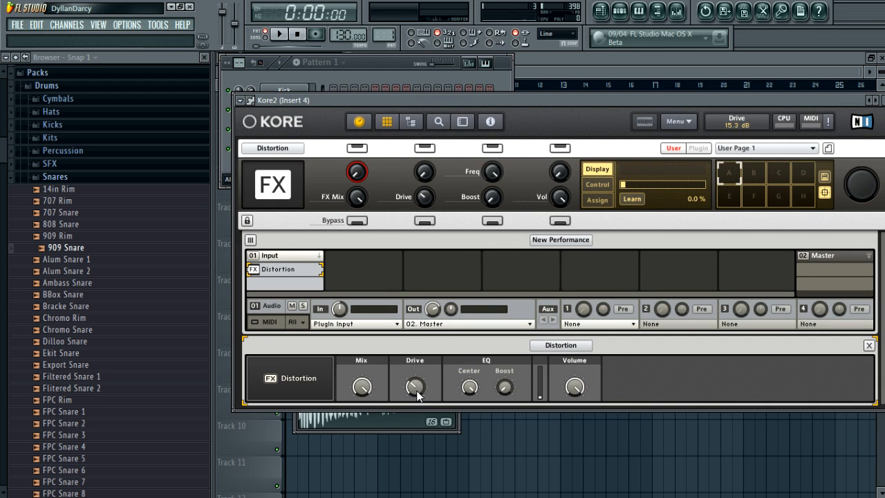
key("space")
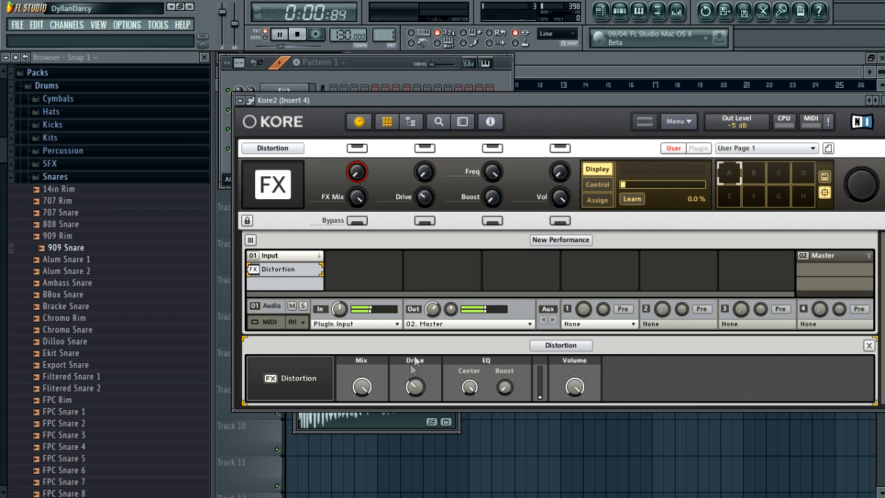
key("space")
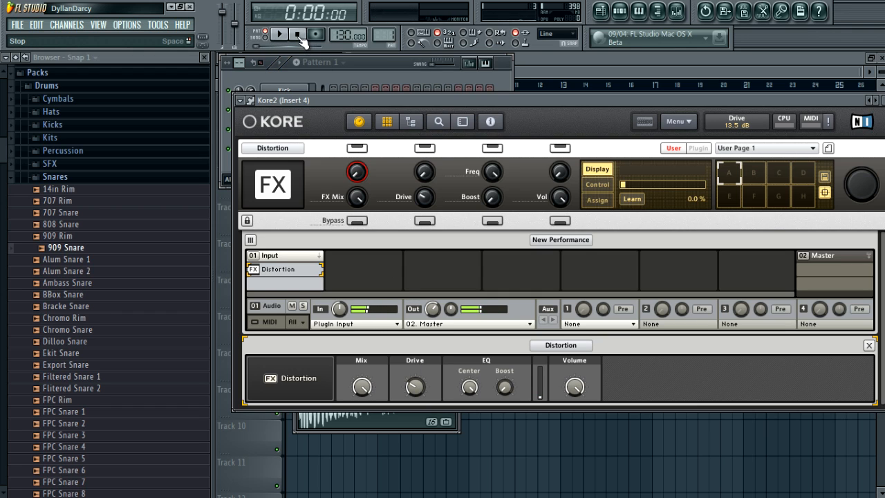
left_click(282, 34)
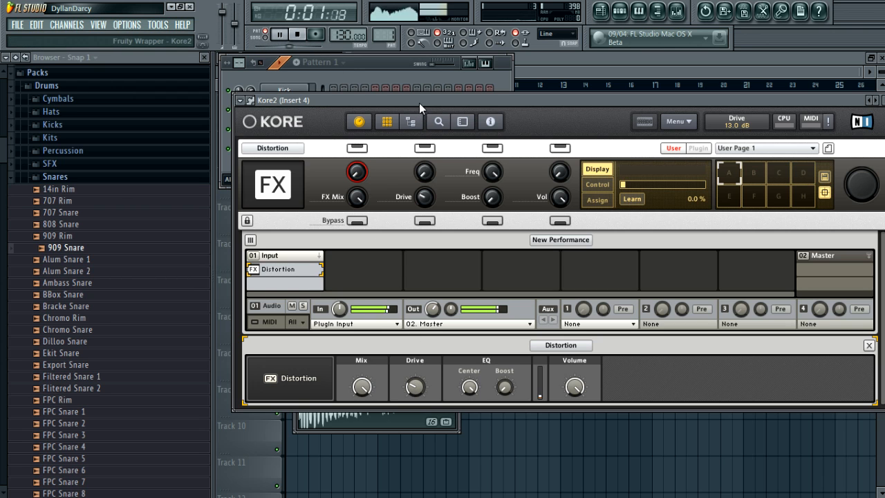
left_click_drag(419, 103, 426, 164)
left_click(302, 36)
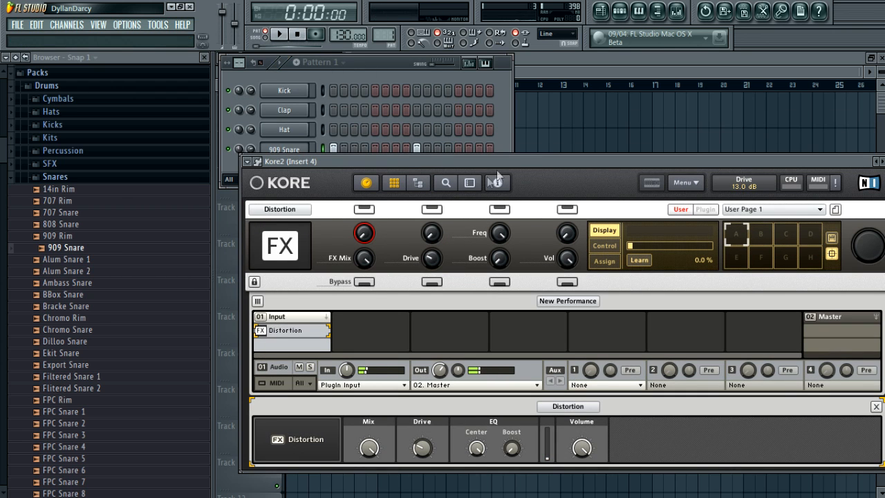
Add Fruity Parametric EQ 2 to the fourth effect slot of Insert 4 and audition the pattern
key("F9")
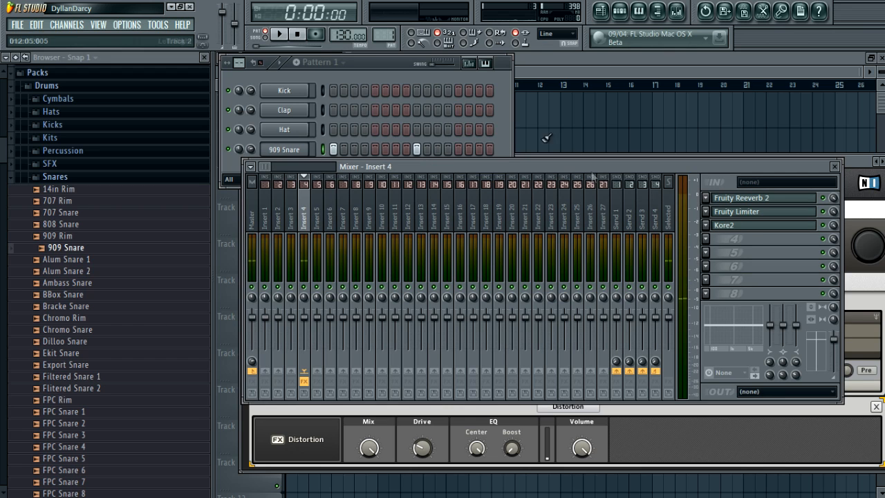
left_click(500, 108)
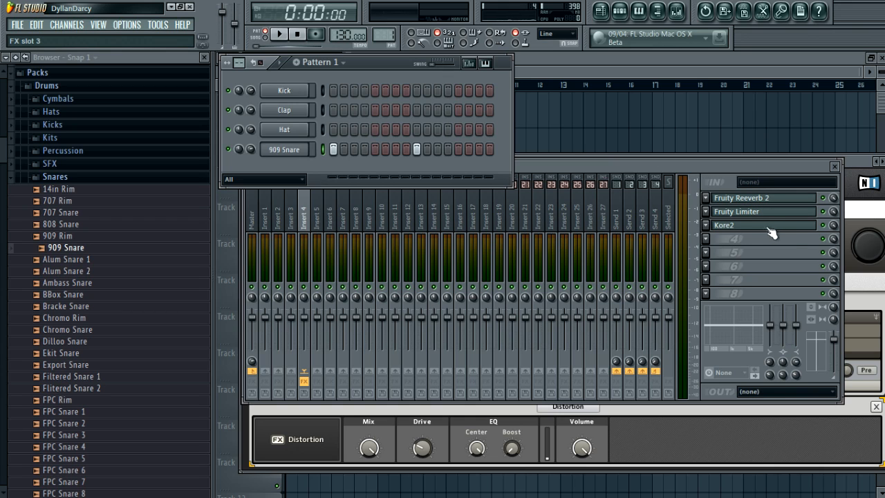
mouse_move(383, 62)
left_mouse_down()
mouse_move(376, 68)
mouse_move(385, 71)
left_mouse_up()
left_click(706, 239)
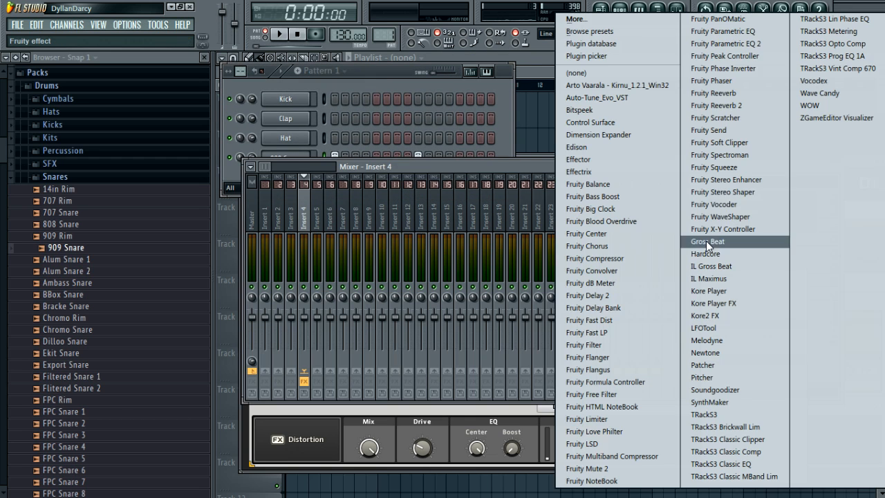
left_click(751, 49)
left_click(279, 34)
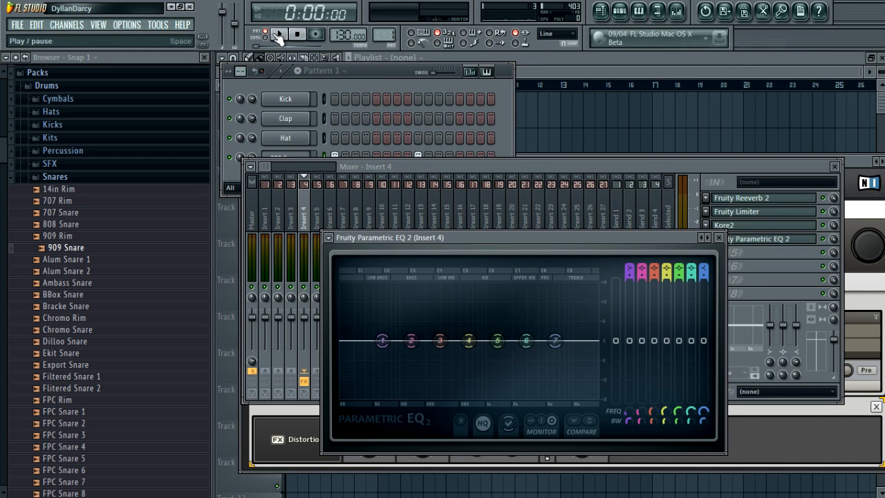
Change EQ band 1 to a high-pass filter, place its cutoff close to band 2 and audition the snare
right_click(381, 340)
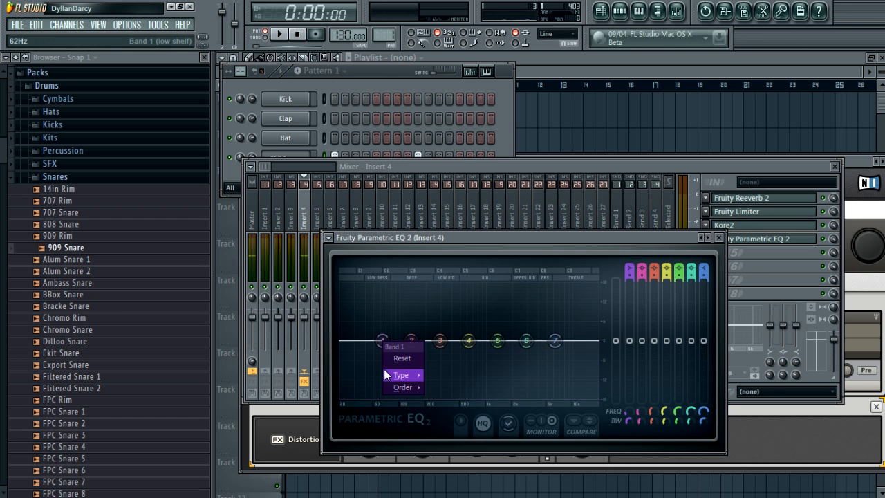
mouse_move(385, 370)
left_click(447, 412)
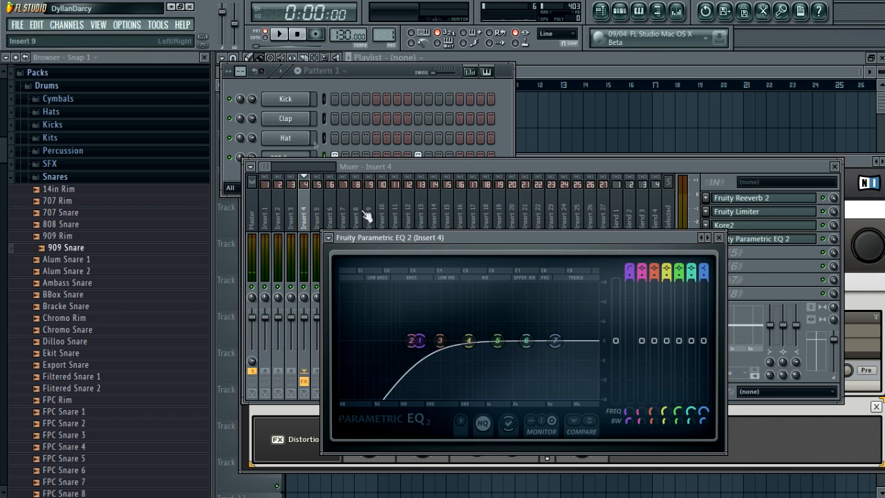
left_click(280, 36)
left_click(300, 36)
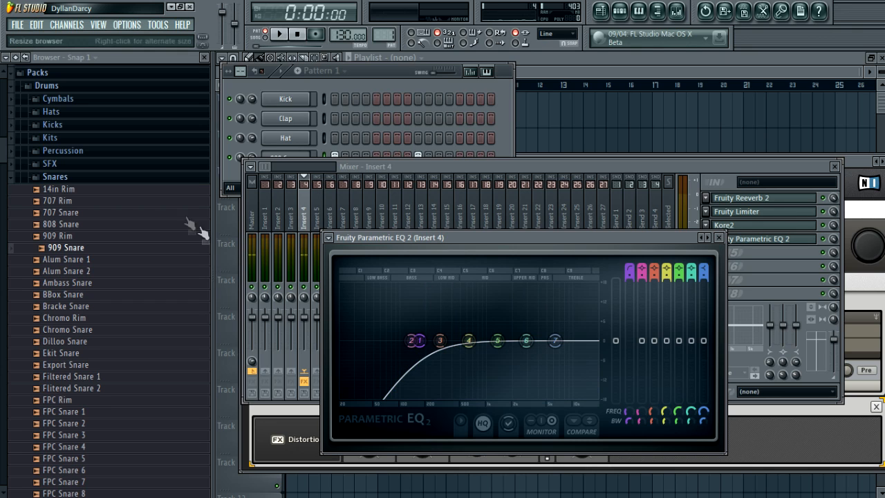
left_click_drag(420, 342, 414, 340)
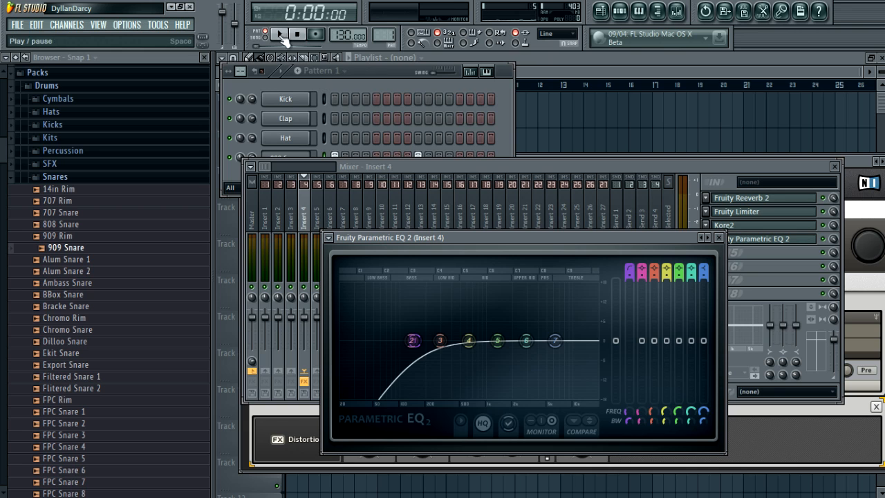
left_click(280, 37)
left_click(299, 36)
Boost EQ band 6 slightly and set the band 1 high-pass cutoff to 176 Hz while playing the pattern
mouse_move(527, 341)
left_mouse_down()
mouse_move(542, 330)
mouse_move(573, 342)
mouse_move(485, 333)
mouse_move(515, 333)
left_mouse_up()
left_click(280, 34)
left_click(298, 34)
key("space")
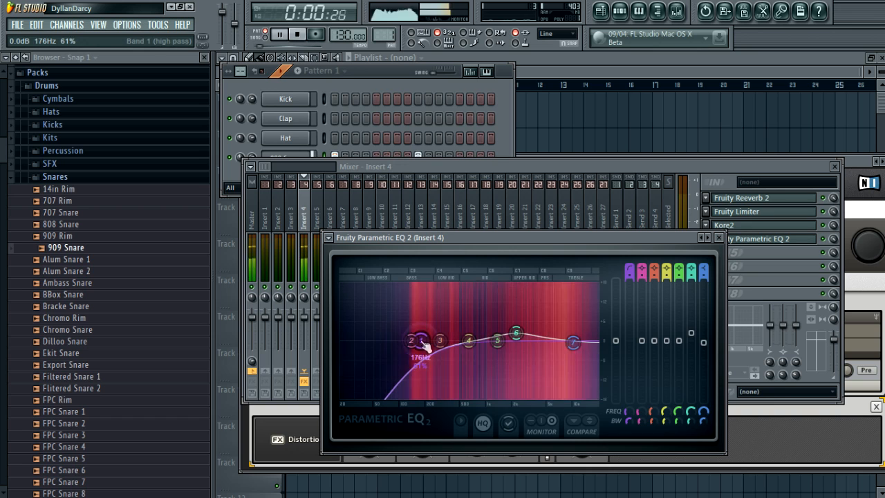
key("space")
Bring the channel rack forward and collapse the Snares and Packs folders in the browser
left_click(396, 88)
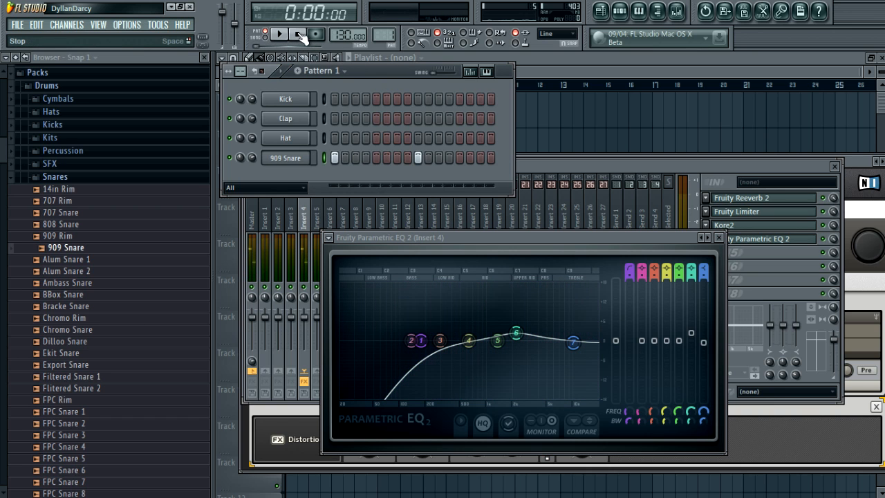
left_click(55, 177)
left_click(49, 73)
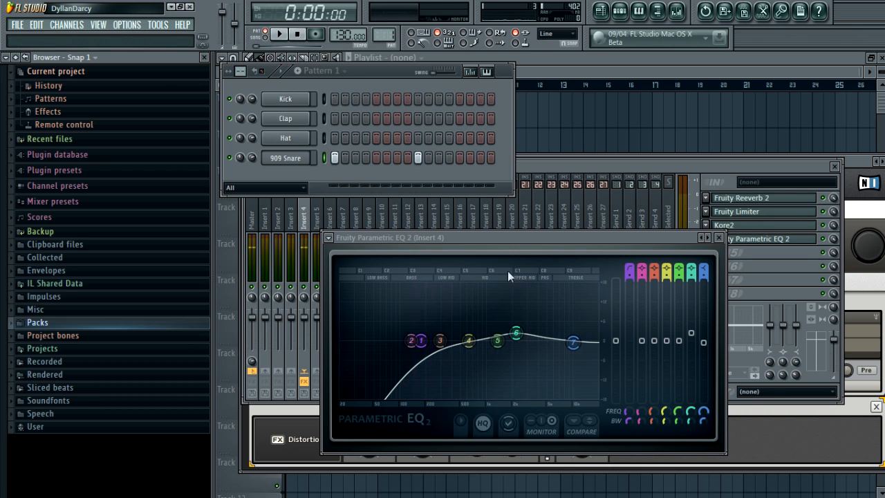
Reset EQ band 1 and place its high-pass cutoff just below band 2
right_click(423, 345)
left_click(441, 359)
left_click_drag(386, 348, 407, 340)
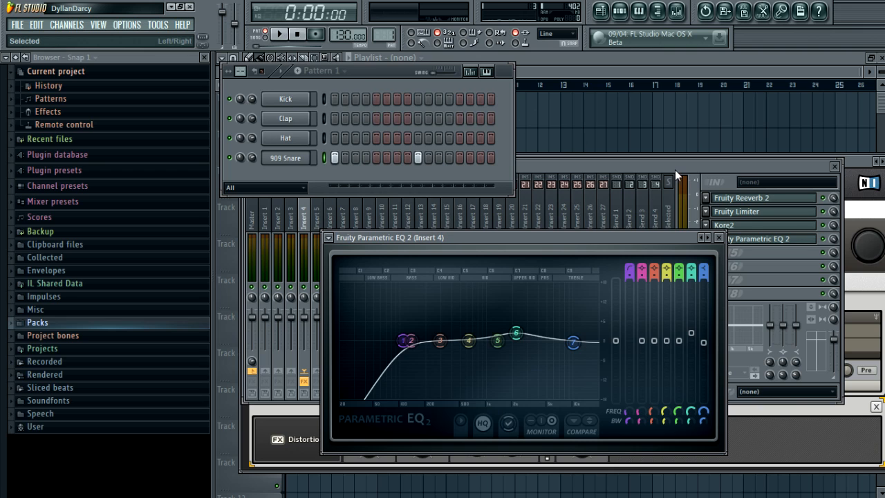
Bring the mixer forward and play the pattern to hear the snare through the full effect chain
left_click(675, 170)
left_click(507, 150)
left_click(528, 169)
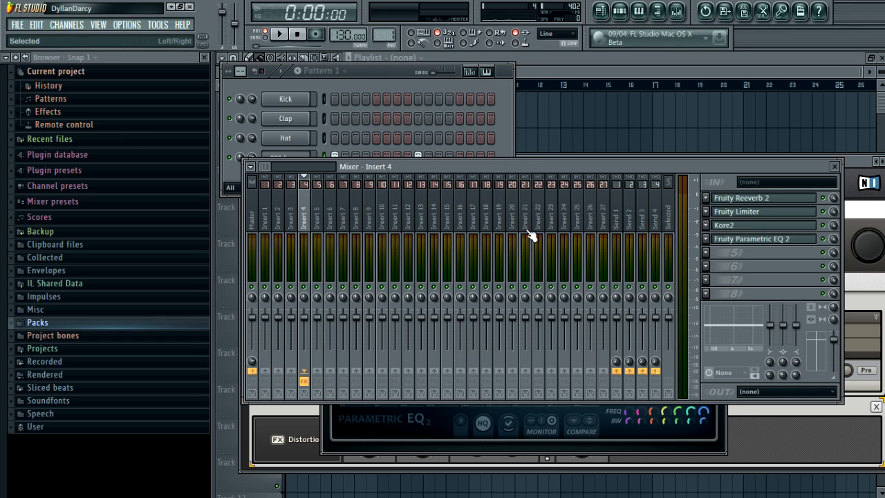
left_click(279, 34)
left_click(299, 34)
left_click(505, 144)
left_click(518, 163)
left_click(500, 142)
left_click(521, 164)
left_click(503, 138)
left_click(525, 167)
left_click(502, 138)
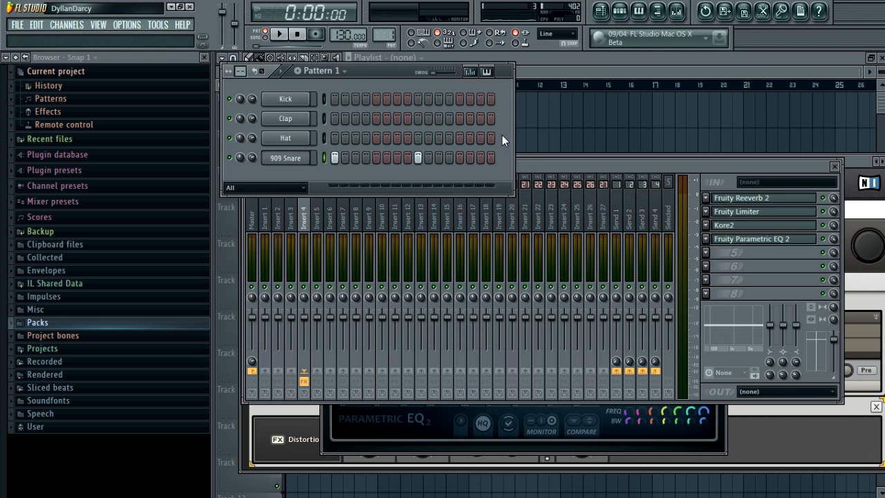
left_click(520, 164)
left_click(503, 143)
left_click(519, 170)
left_click(506, 141)
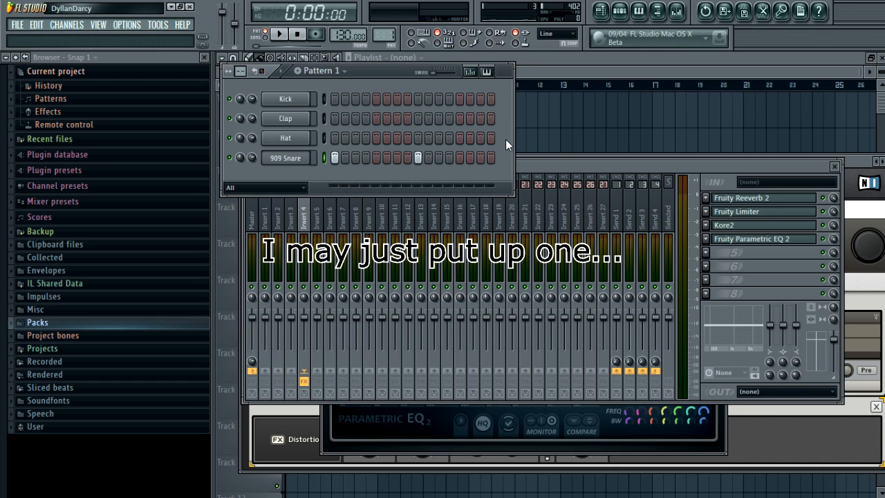
Replay the snare pattern for a final listen
left_click(280, 37)
left_click(298, 37)
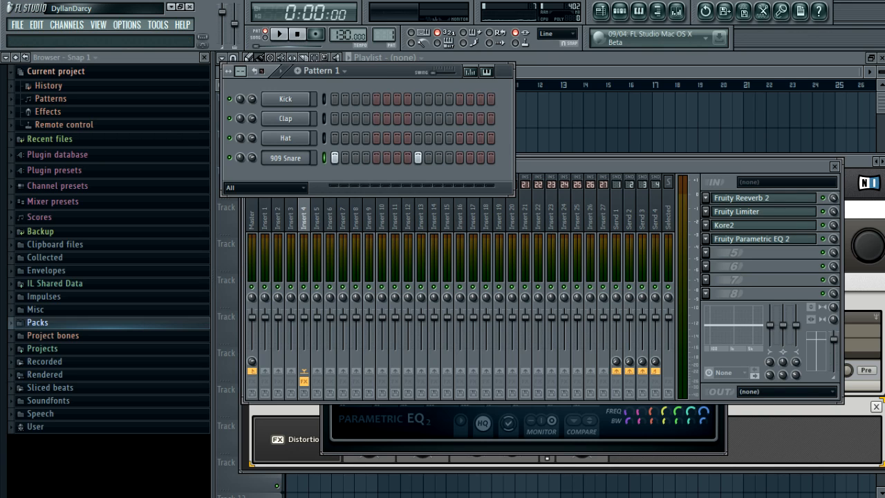
left_click(528, 167)
left_click(499, 143)
left_click_drag(521, 165, 528, 189)
left_click(511, 163)
left_click(502, 167)
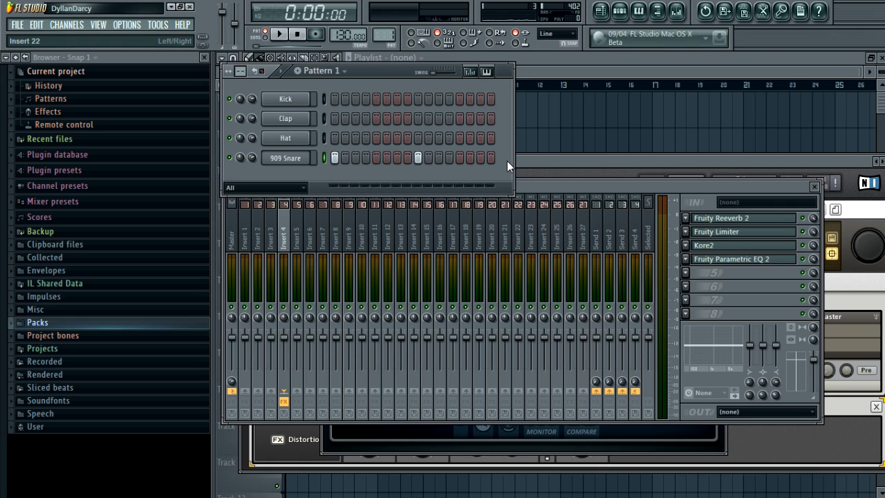
left_click(530, 182)
left_click(506, 160)
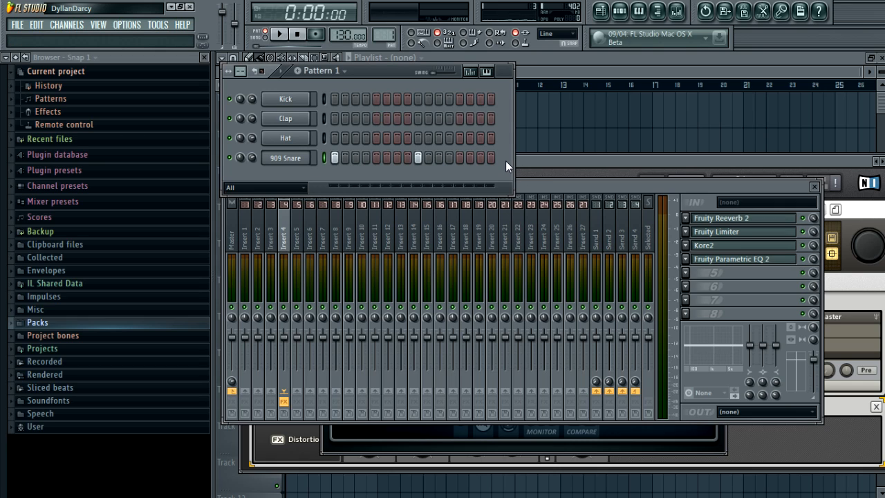